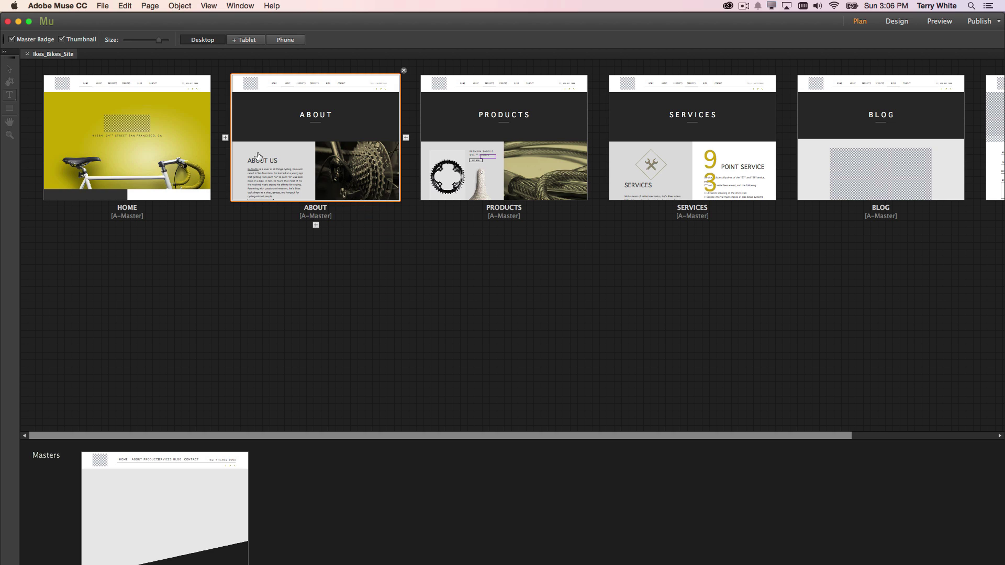
Step: Open the ABOUT page and select the whole ABOUT US heading text
{"action": "double_click", "coordinate": [270, 162]}
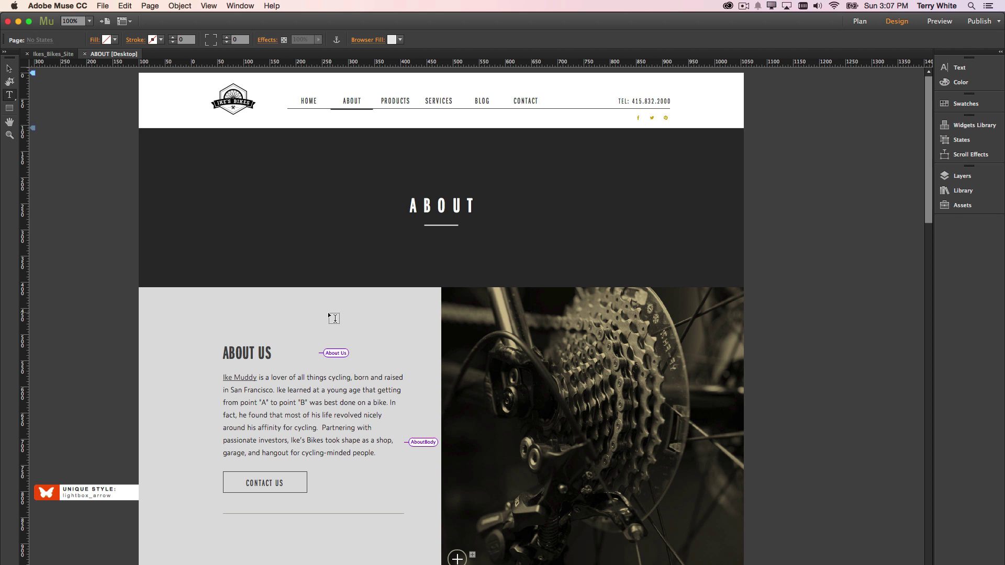
{"action": "left_click", "coordinate": [273, 353]}
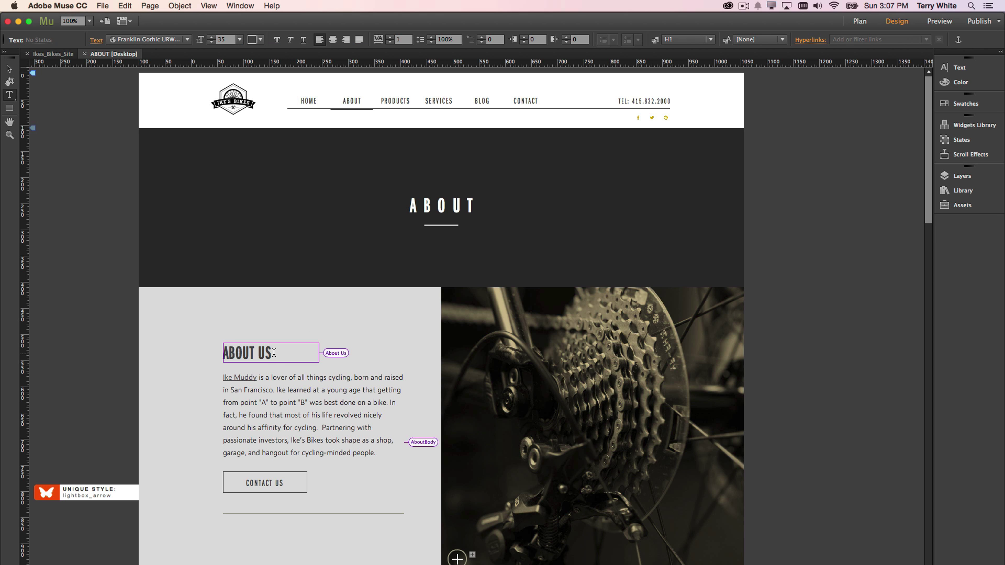
{"action": "left_click_drag", "start_coordinate": [273, 353], "coordinate": [225, 347]}
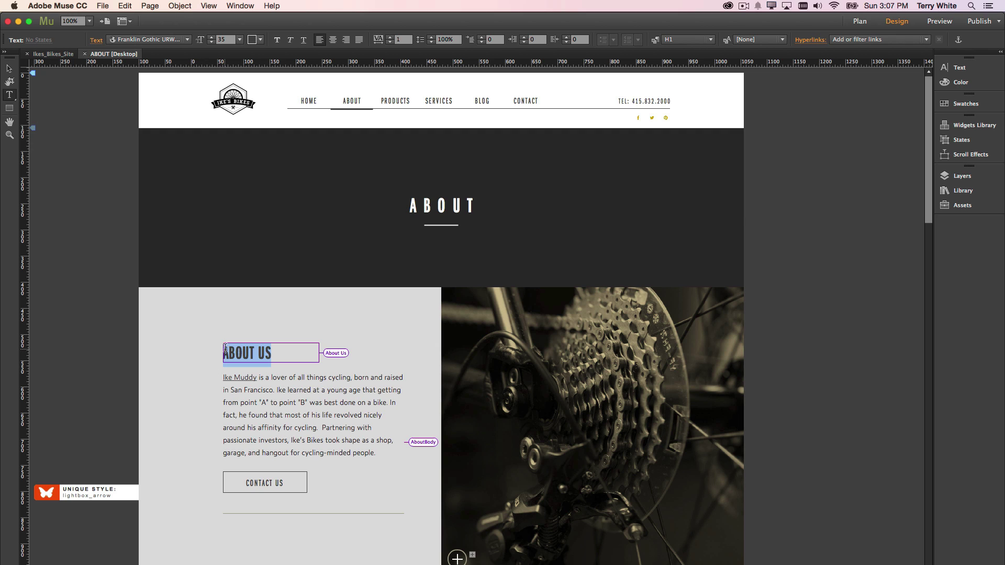
Step: Scroll through the heading's font list, including Bebas Neue and JAF Bernino Sans Light
{"action": "left_click", "coordinate": [187, 40]}
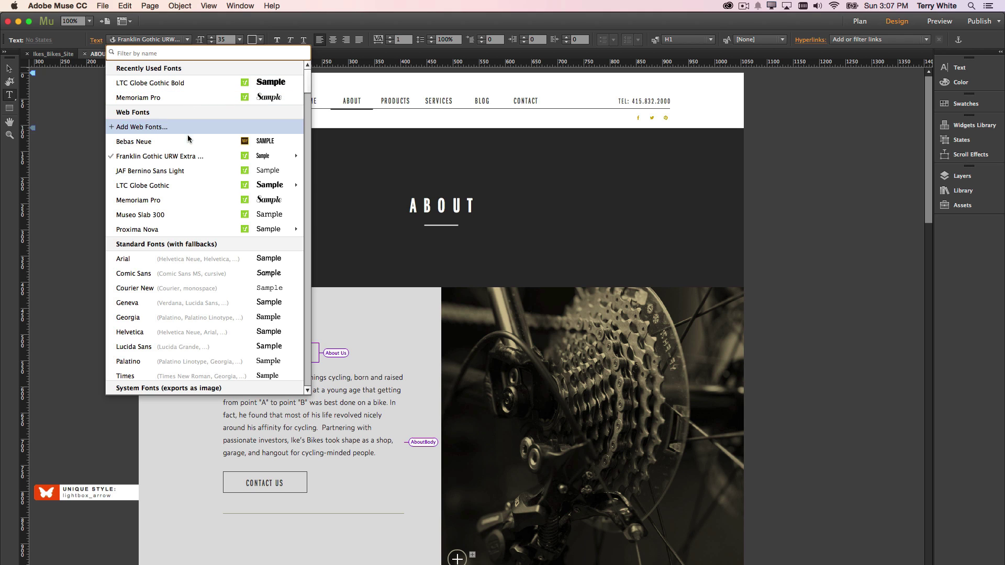
{"action": "scroll", "coordinate": [204, 376], "scroll_direction": "down", "scroll_amount": 3}
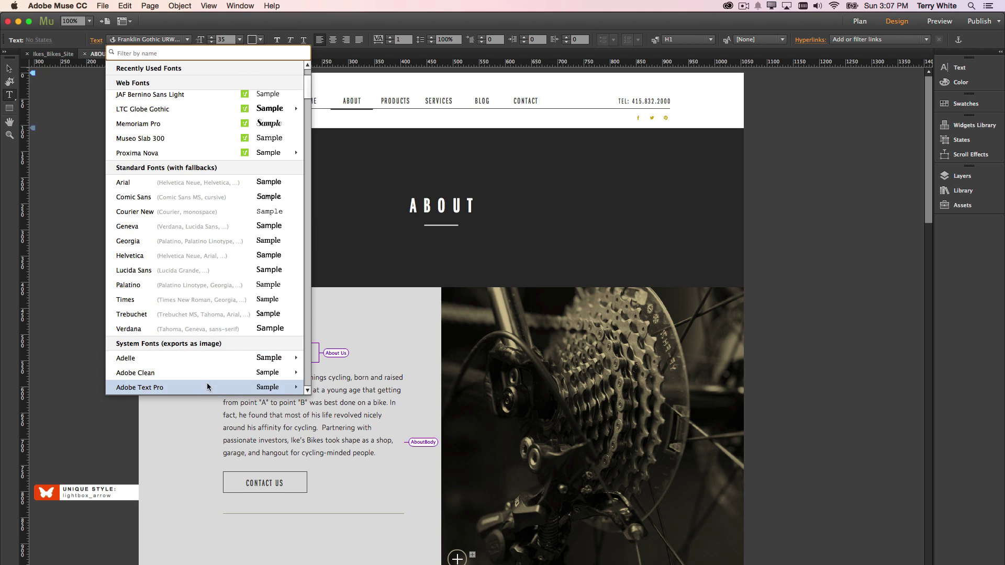
{"action": "mouse_move", "coordinate": [229, 359]}
{"action": "scroll", "coordinate": [229, 359], "scroll_direction": "down", "scroll_amount": 2}
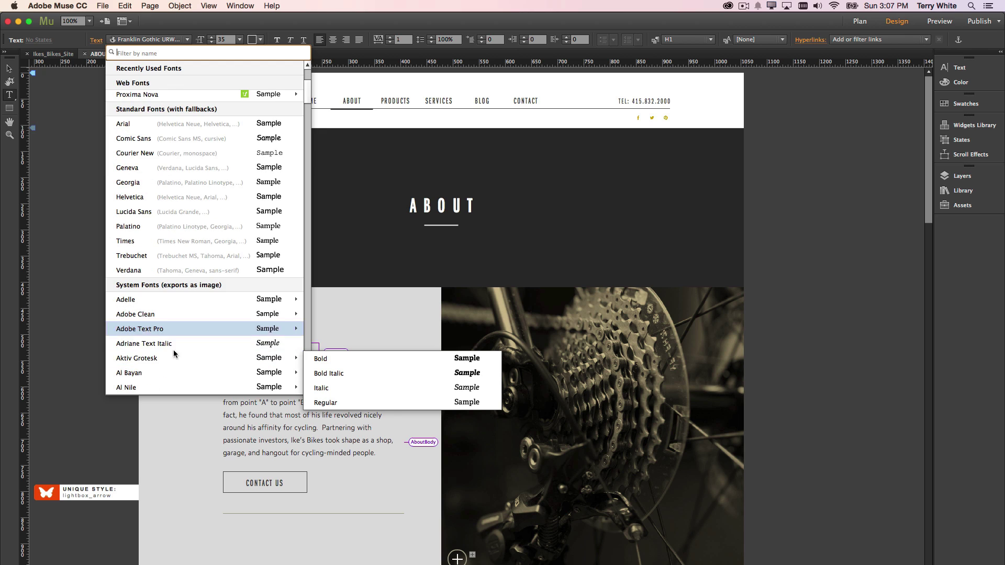
{"action": "mouse_move", "coordinate": [176, 372]}
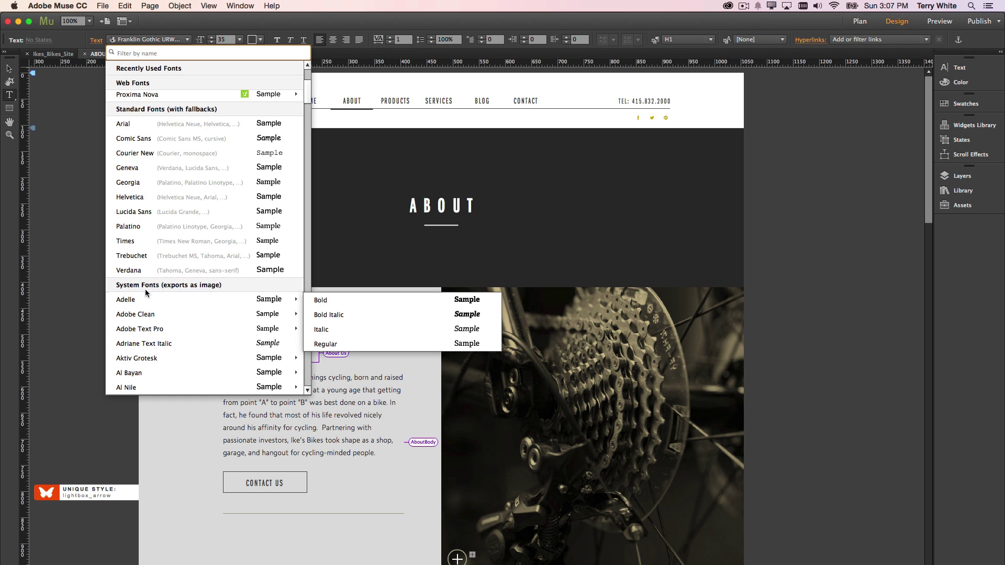
{"action": "mouse_move", "coordinate": [173, 327]}
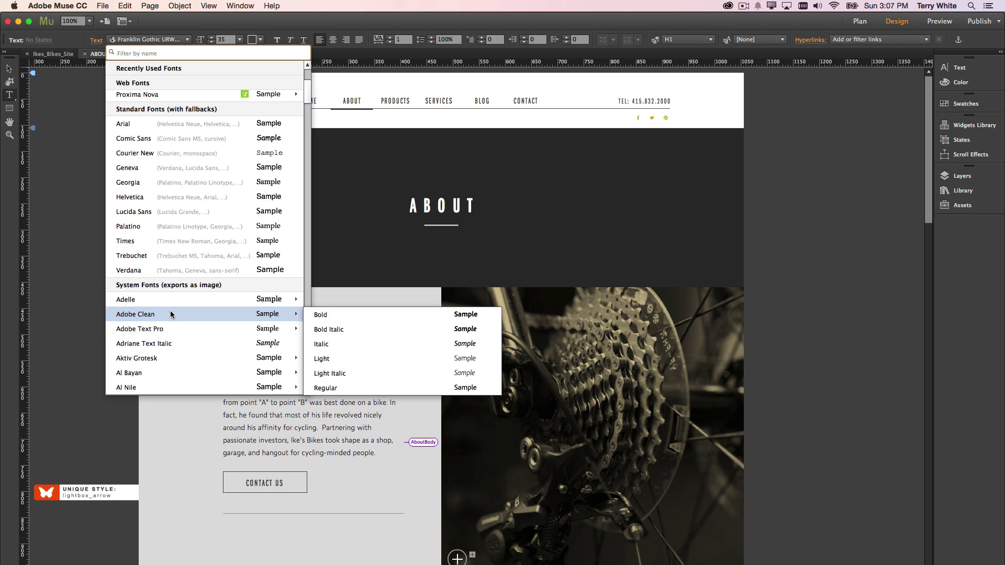
{"action": "scroll", "coordinate": [166, 313], "scroll_direction": "up", "scroll_amount": 3}
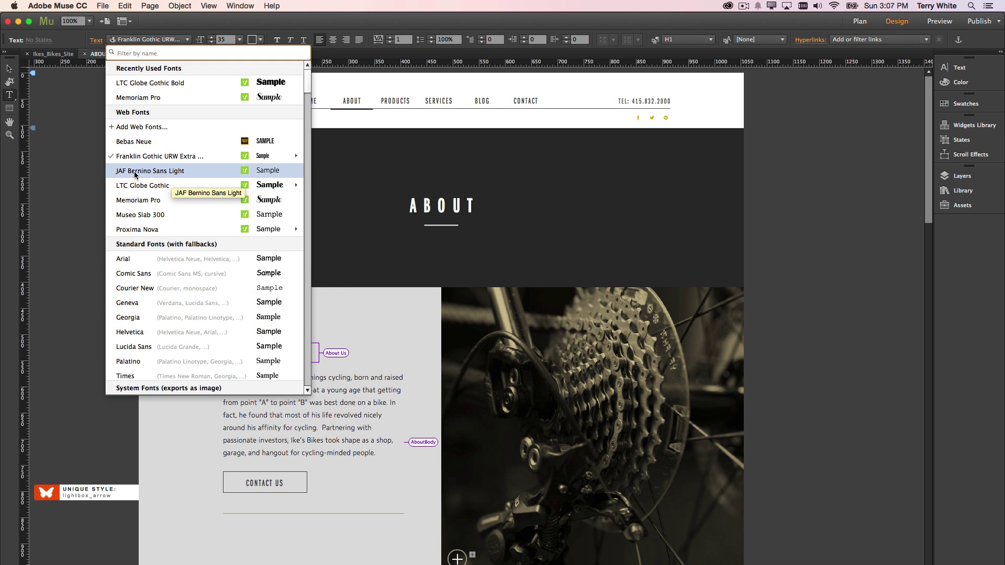
Step: Open Add Web Fonts and browse its Edge Web Fonts, Typekit and Self-Hosted sources
{"action": "left_click", "coordinate": [150, 129]}
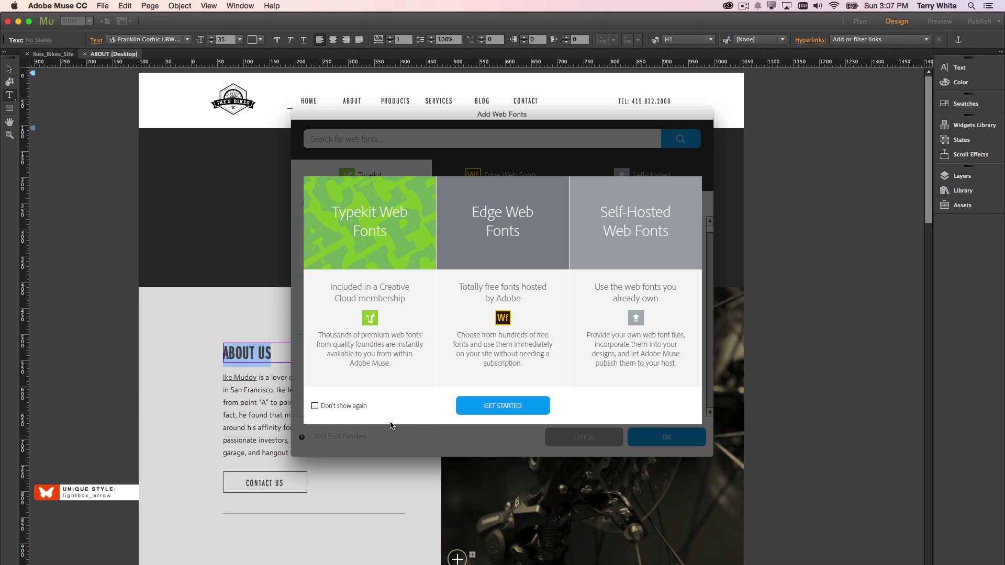
{"action": "left_click", "coordinate": [464, 407]}
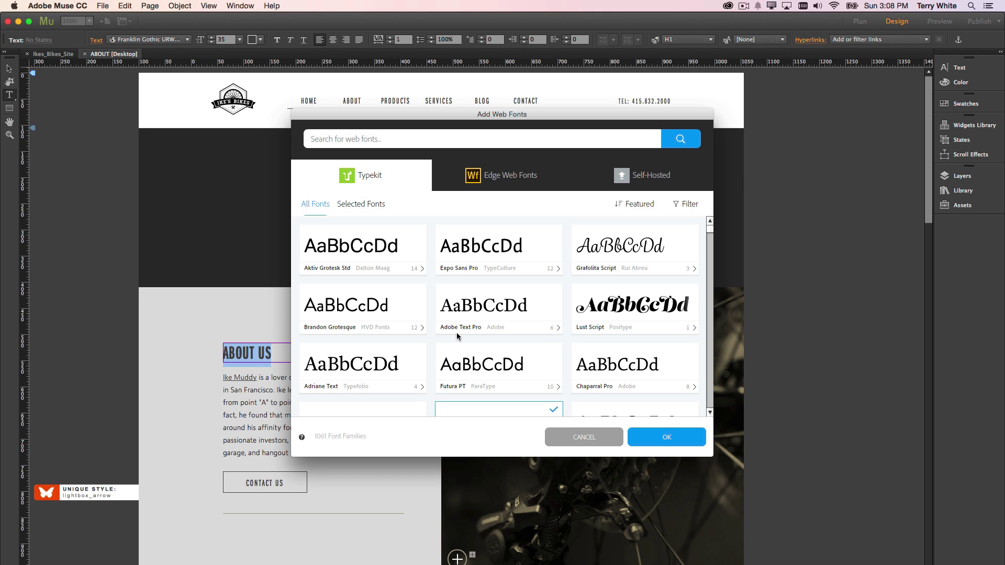
{"action": "left_click", "coordinate": [506, 182]}
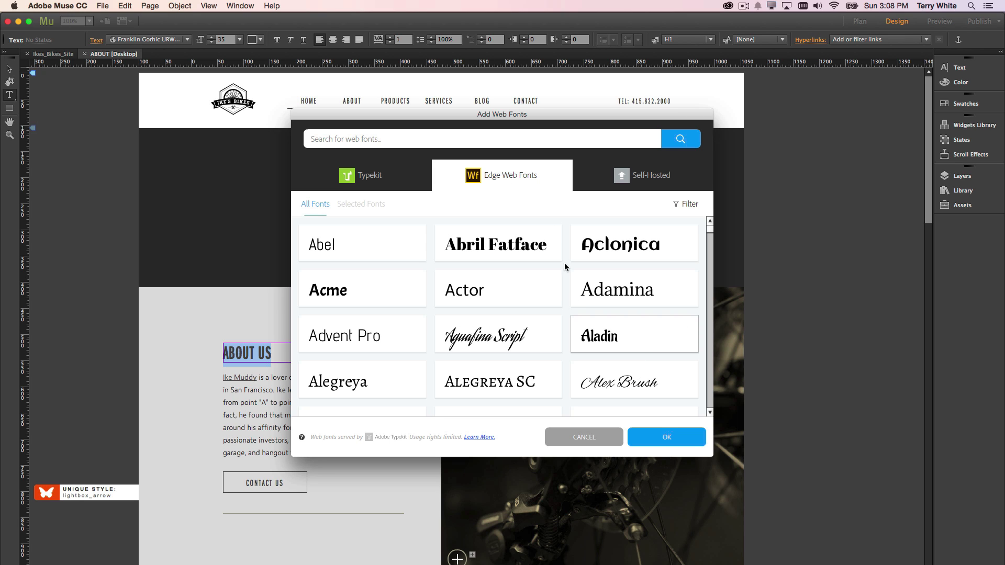
{"action": "left_click", "coordinate": [384, 178]}
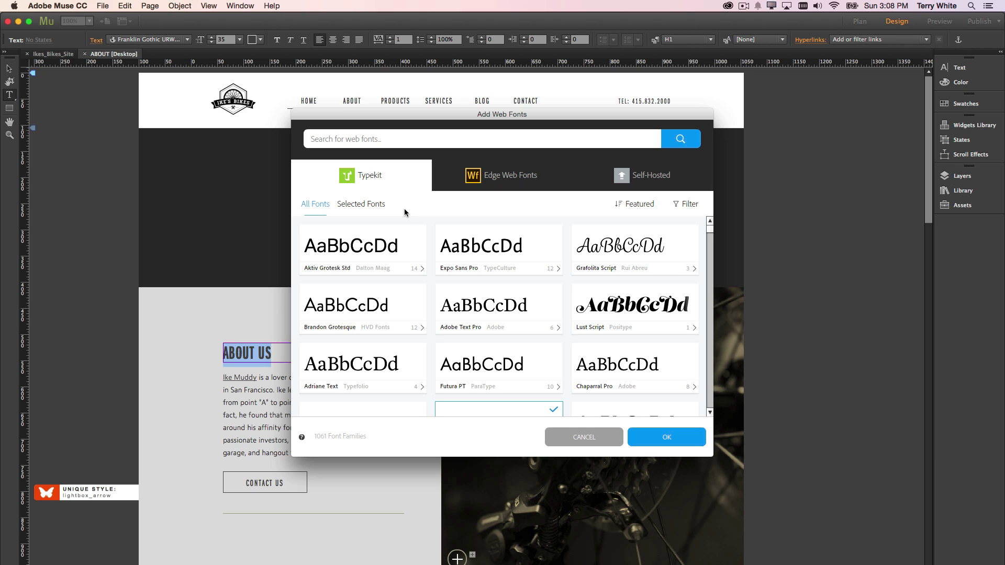
{"action": "left_click", "coordinate": [638, 180]}
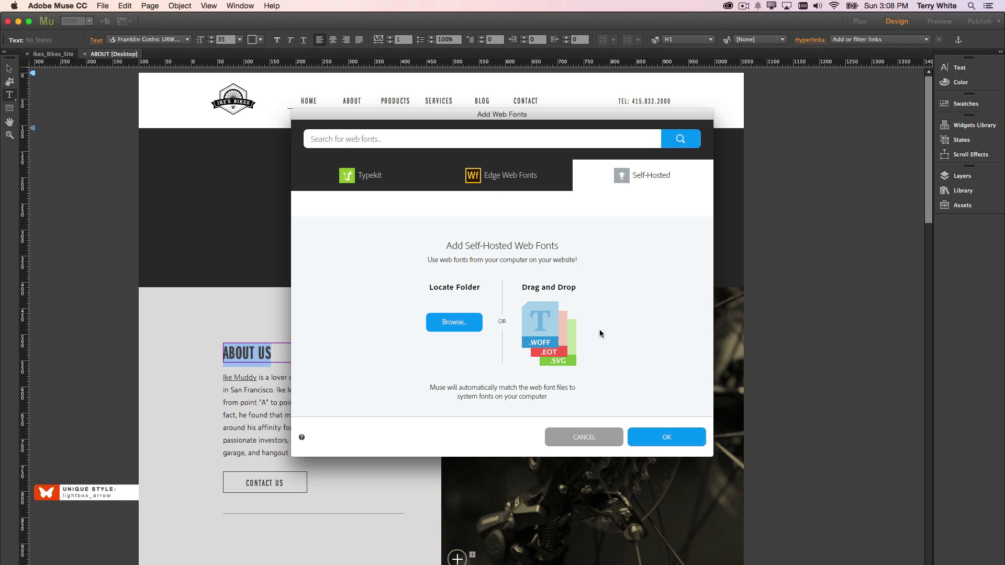
Step: On Typekit, try the heavy, light and handwritten font filters
{"action": "left_click", "coordinate": [358, 174]}
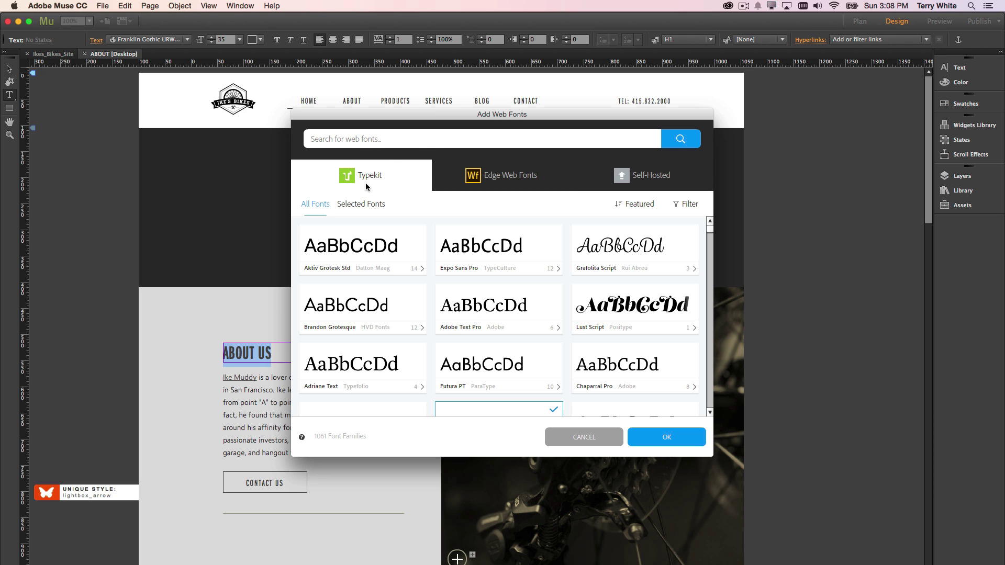
{"action": "left_click", "coordinate": [682, 204]}
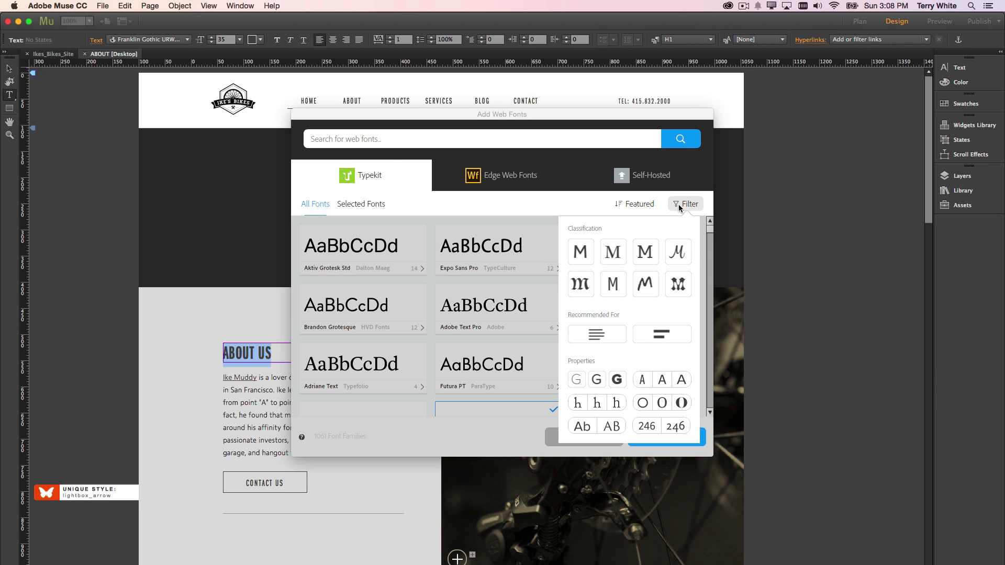
{"action": "left_click", "coordinate": [618, 381]}
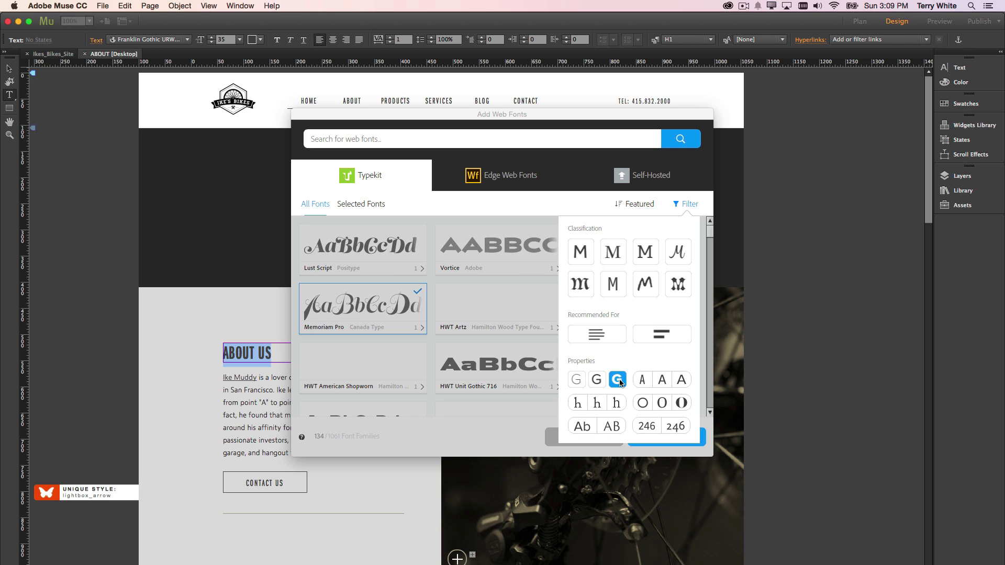
{"action": "left_click", "coordinate": [575, 380]}
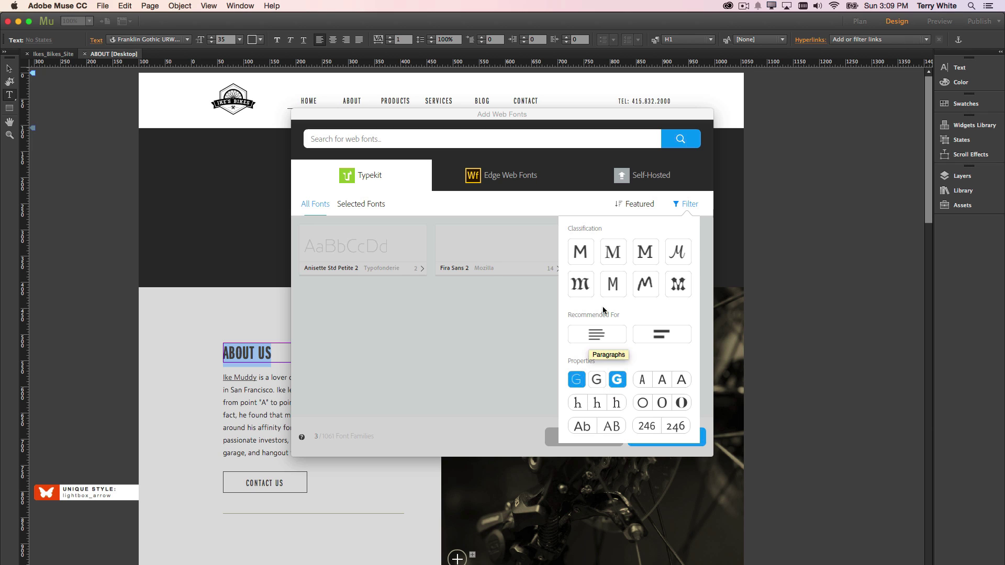
{"action": "left_click", "coordinate": [646, 283]}
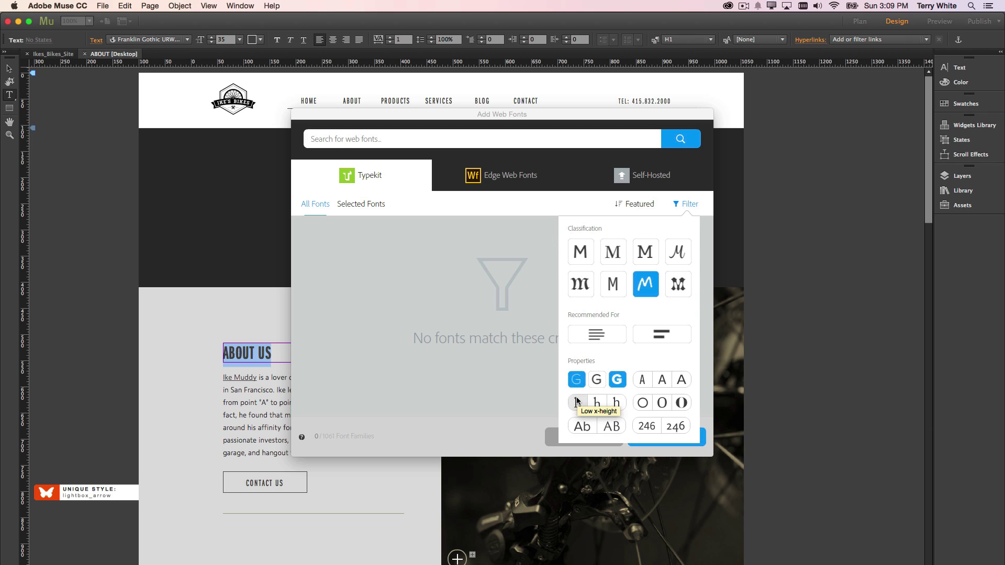
{"action": "left_click", "coordinate": [617, 381]}
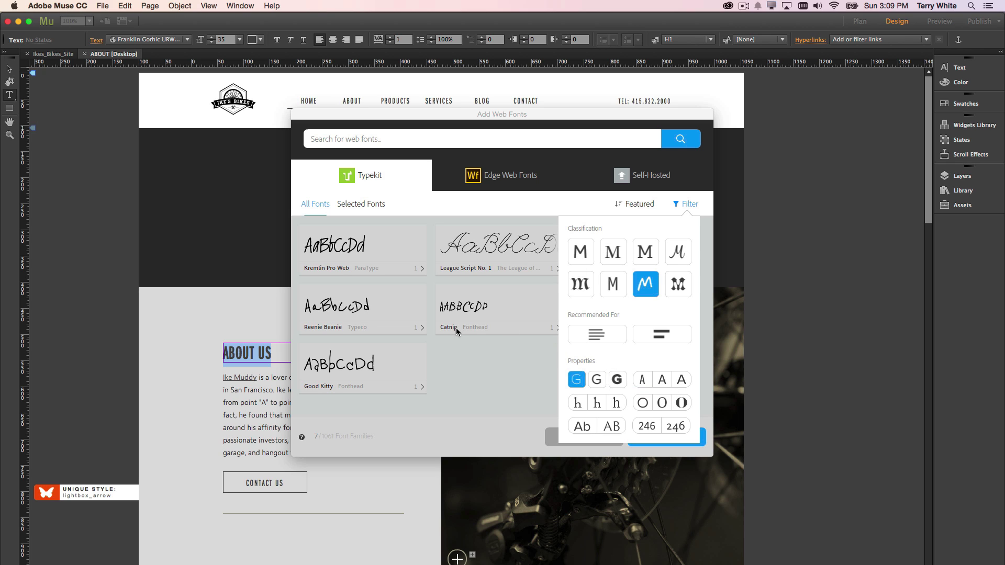
{"action": "left_click", "coordinate": [687, 207]}
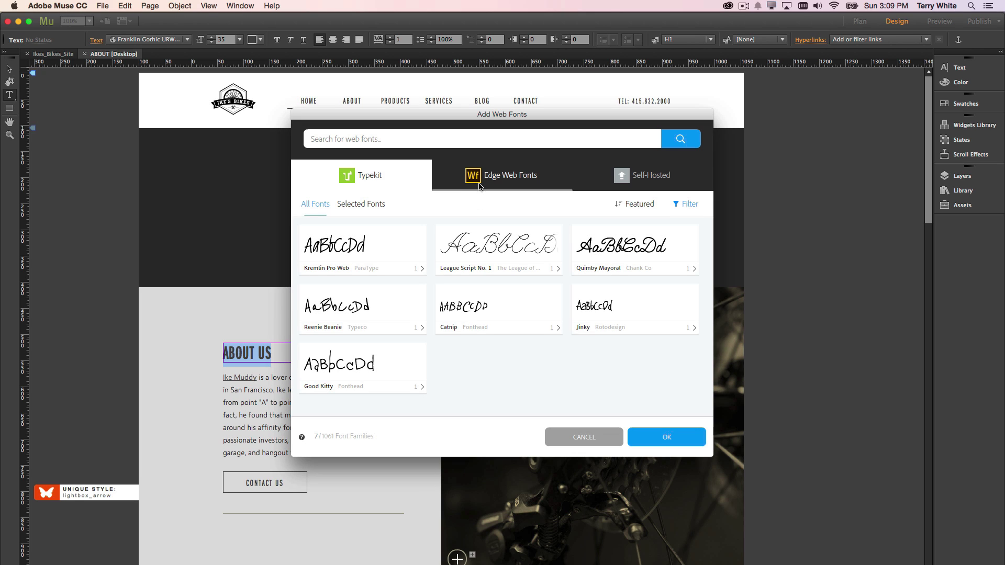
Step: Try the sans-serif filter, then clear all filters to list all 1061 families again
{"action": "left_click", "coordinate": [687, 206]}
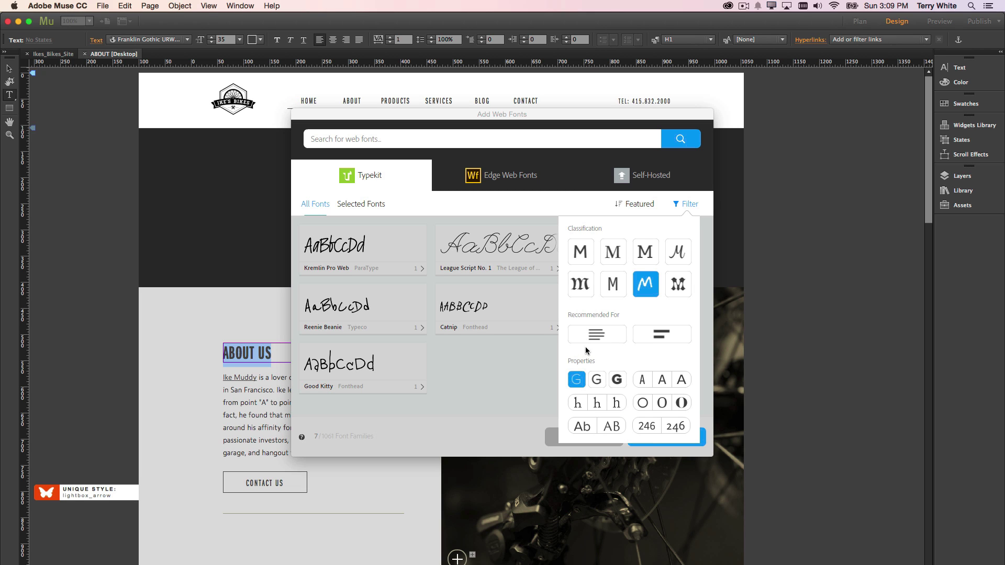
{"action": "left_click", "coordinate": [581, 252]}
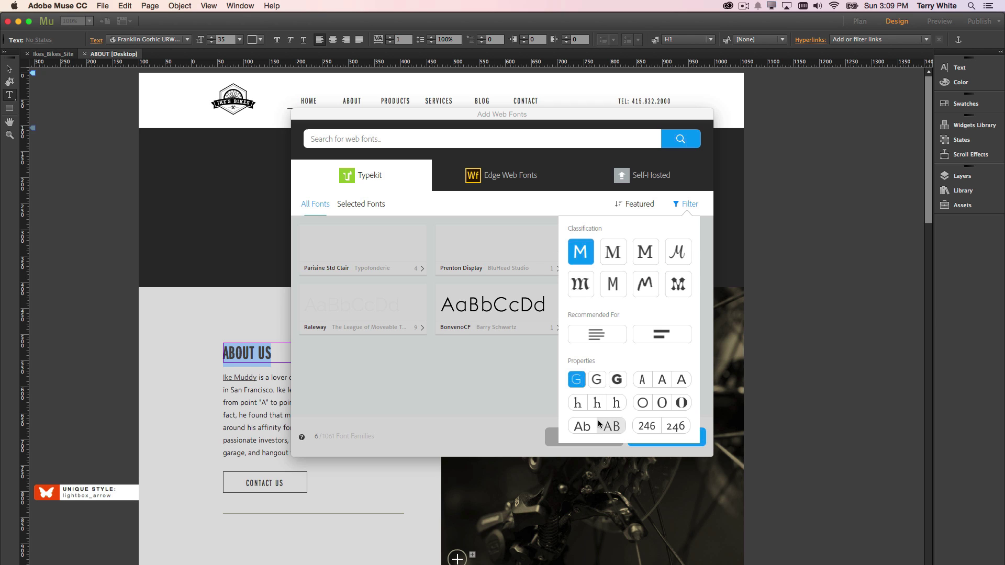
{"action": "left_click", "coordinate": [578, 381]}
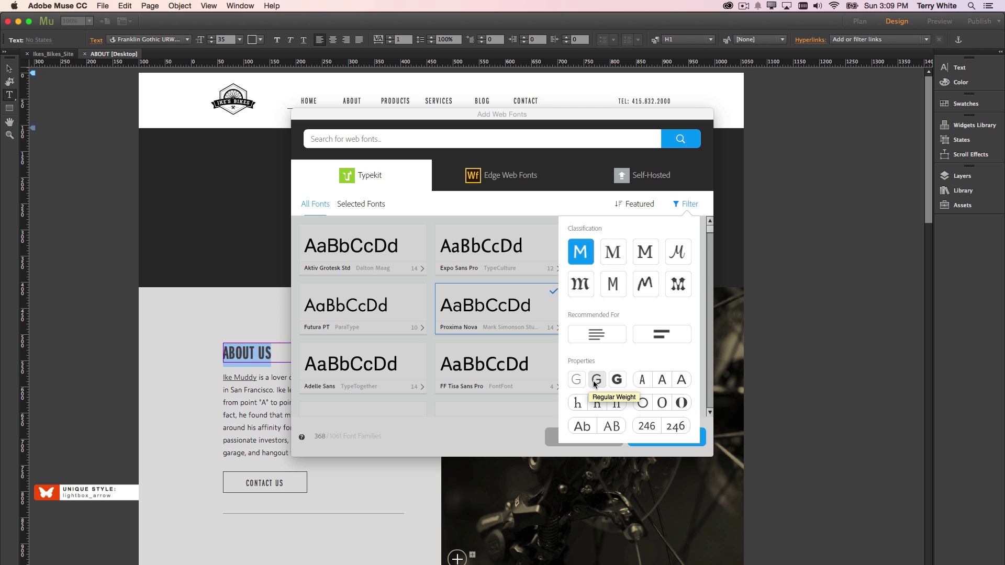
{"action": "left_click", "coordinate": [585, 256]}
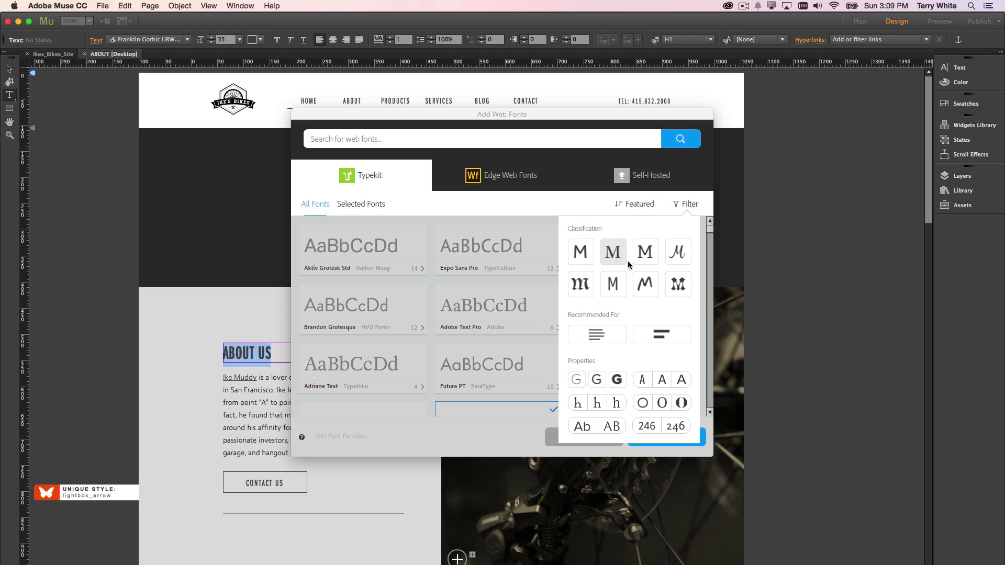
{"action": "left_click", "coordinate": [684, 203]}
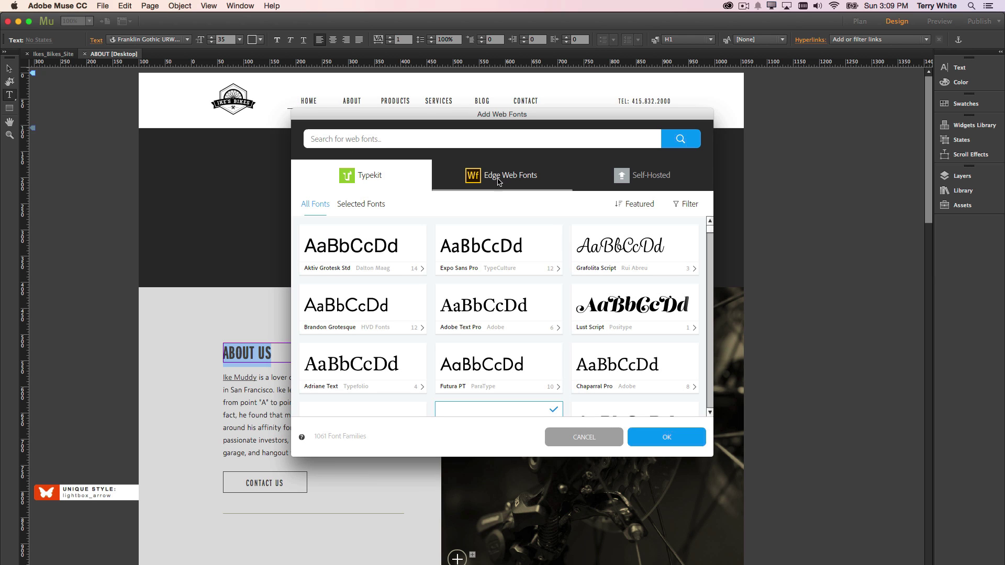
{"action": "left_click", "coordinate": [405, 141]}
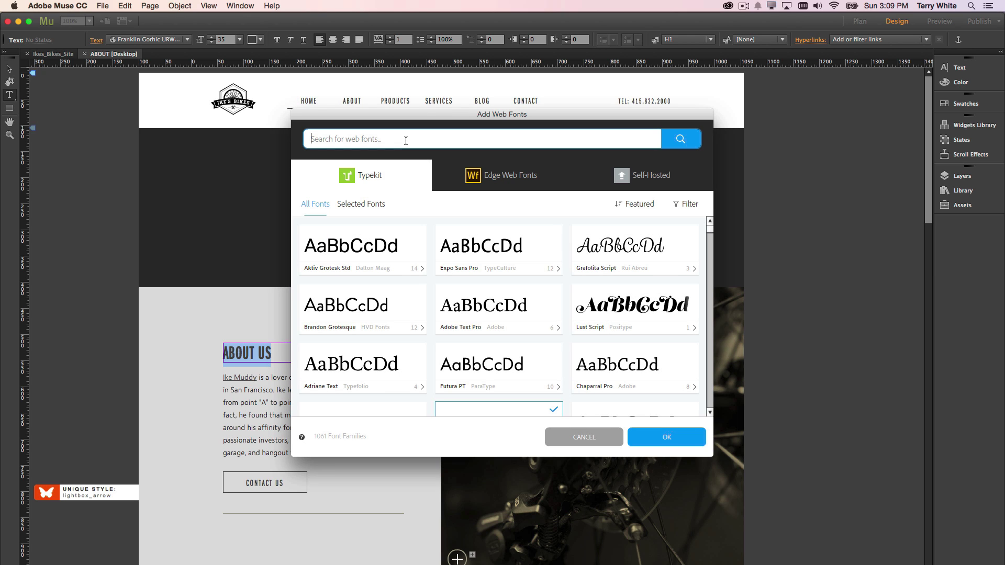
Step: Search 'gothic', compare Edge and Typekit results, and scroll Typekit's 37 matches
{"action": "type", "text": "gothic"}
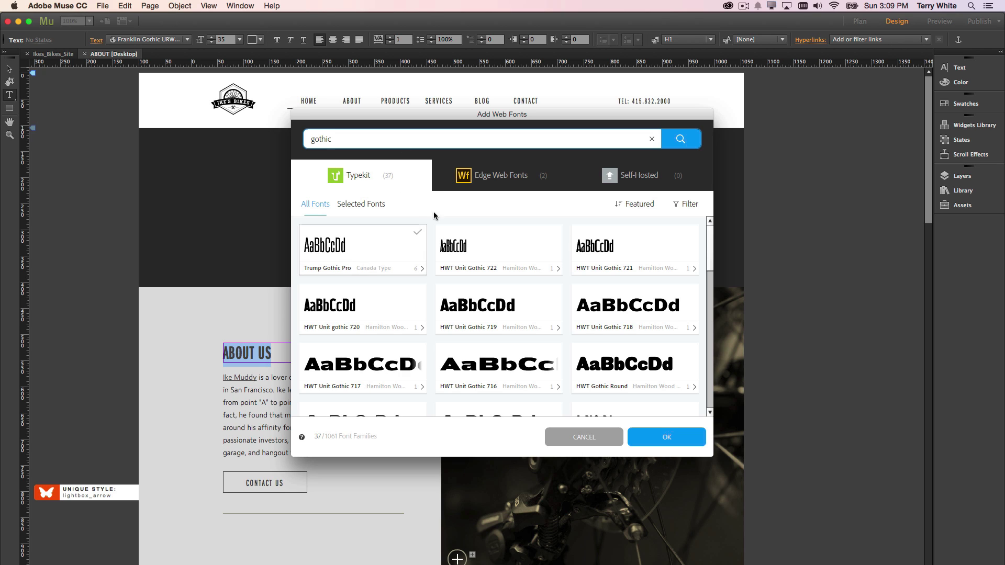
{"action": "left_click", "coordinate": [476, 178]}
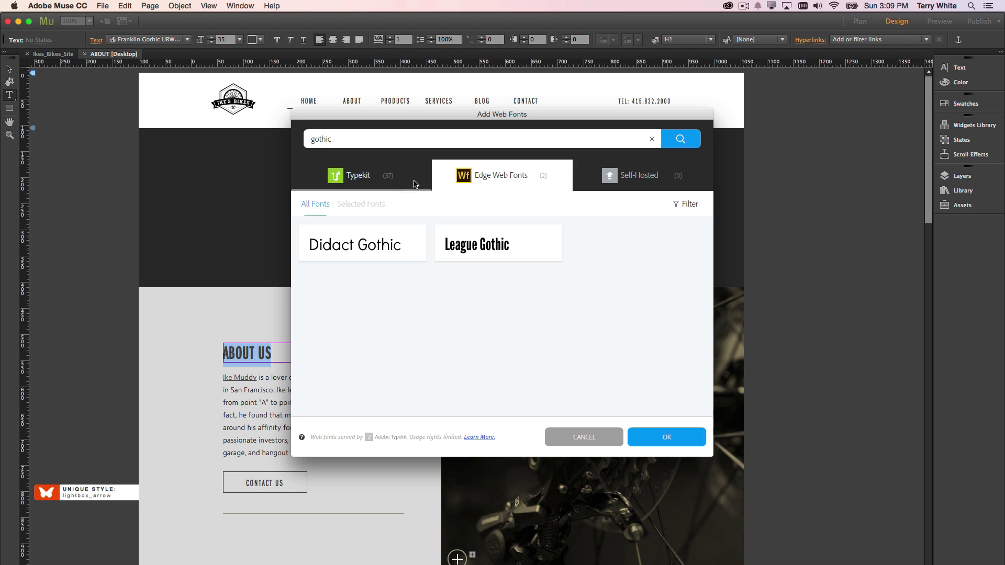
{"action": "left_click", "coordinate": [388, 183]}
{"action": "left_click", "coordinate": [497, 182]}
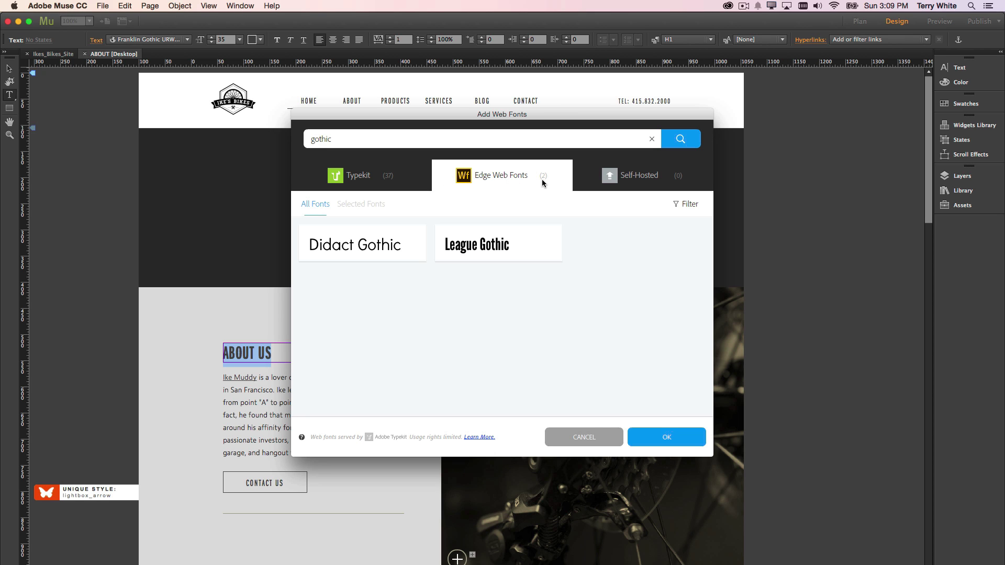
{"action": "left_click", "coordinate": [401, 182]}
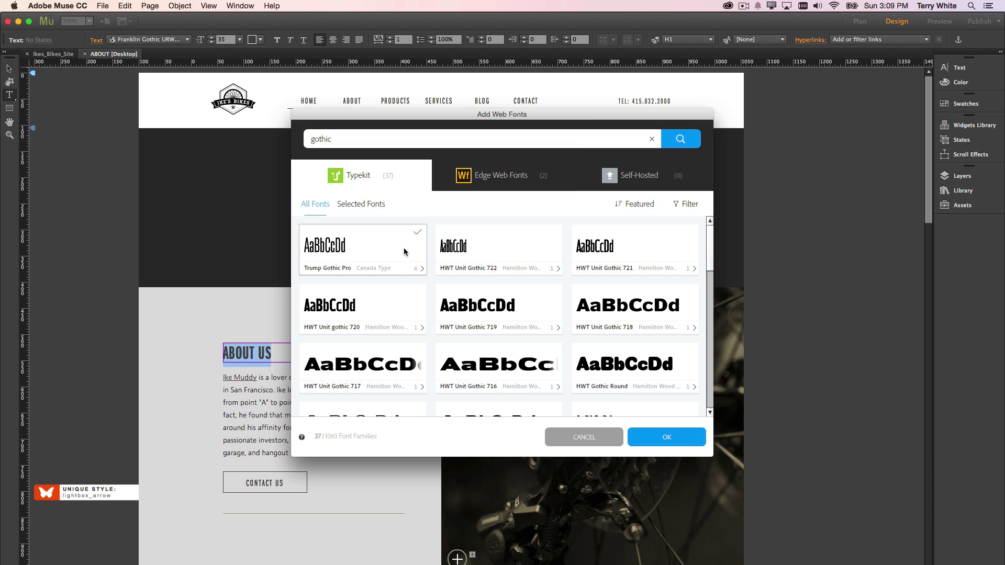
{"action": "scroll", "coordinate": [464, 301], "scroll_direction": "down", "scroll_amount": 5}
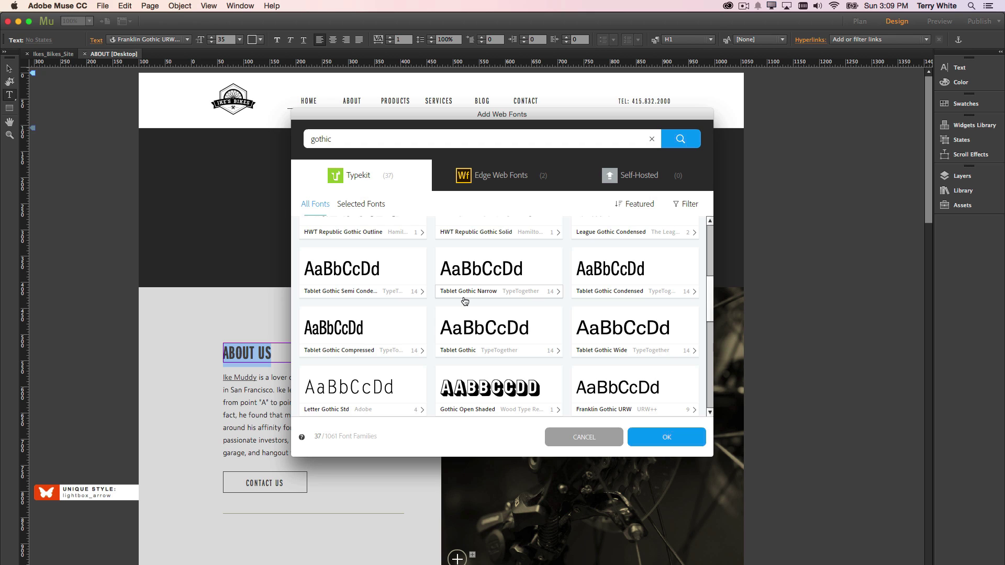
{"action": "scroll", "coordinate": [464, 301], "scroll_direction": "down", "scroll_amount": 3}
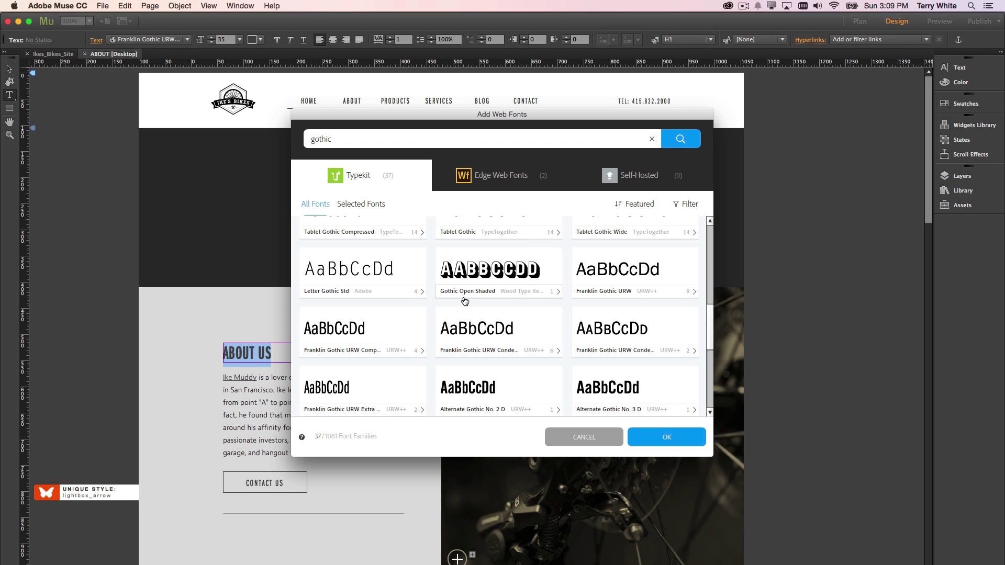
{"action": "scroll", "coordinate": [464, 301], "scroll_direction": "down", "scroll_amount": 2}
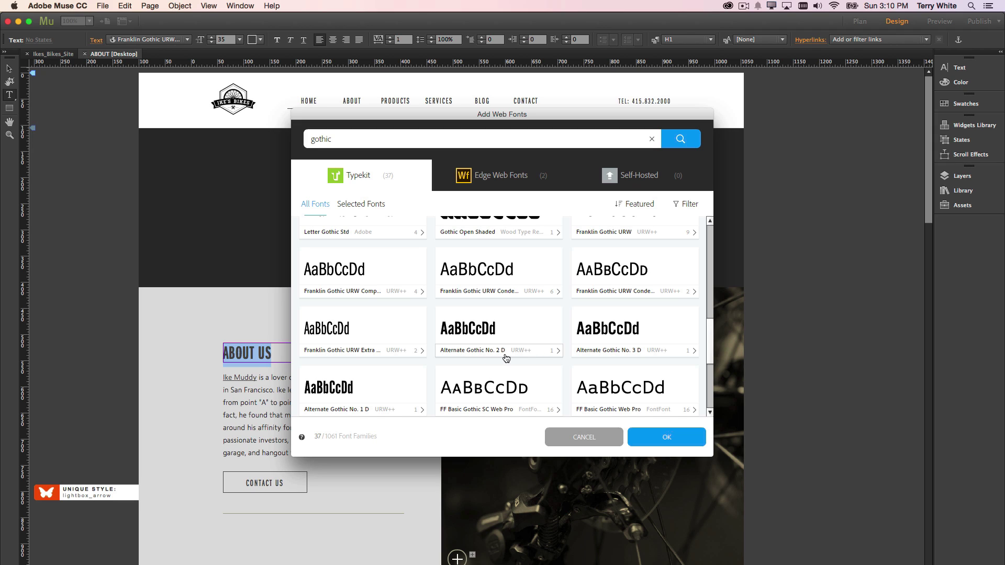
Step: Add Alternate Gothic No. 2 D from Typekit and apply it to the ABOUT US heading
{"action": "left_click", "coordinate": [533, 328]}
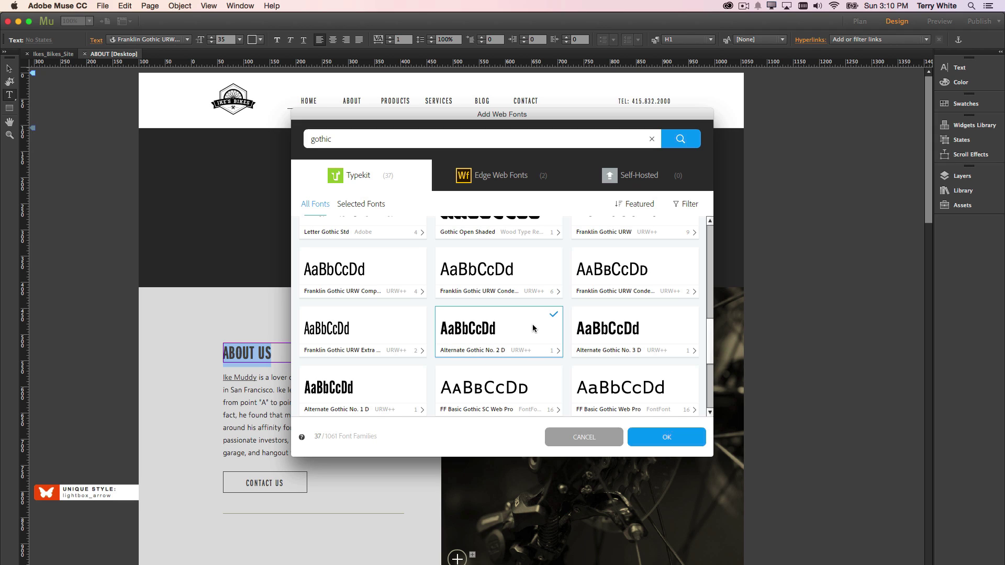
{"action": "left_click", "coordinate": [644, 439]}
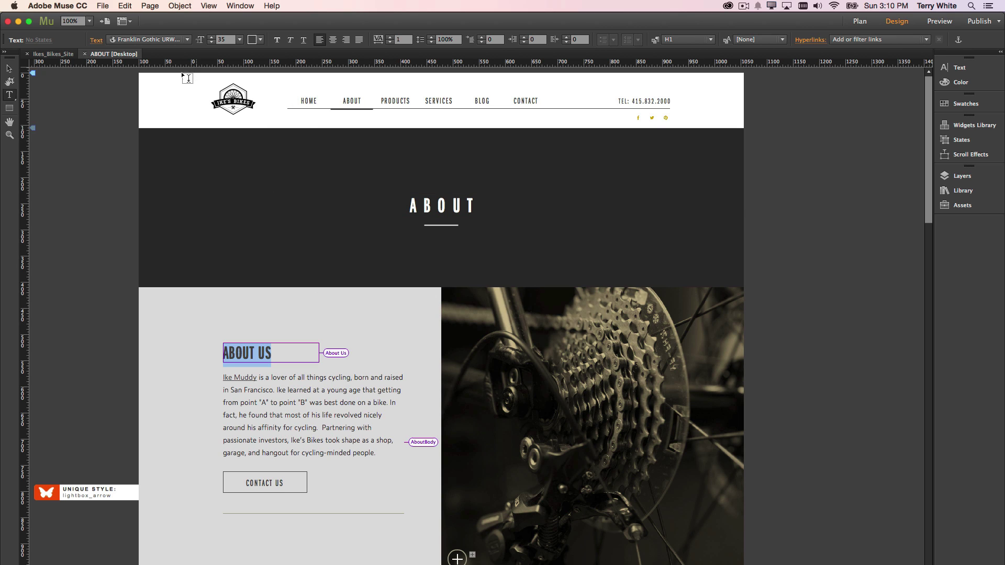
{"action": "left_click", "coordinate": [159, 40]}
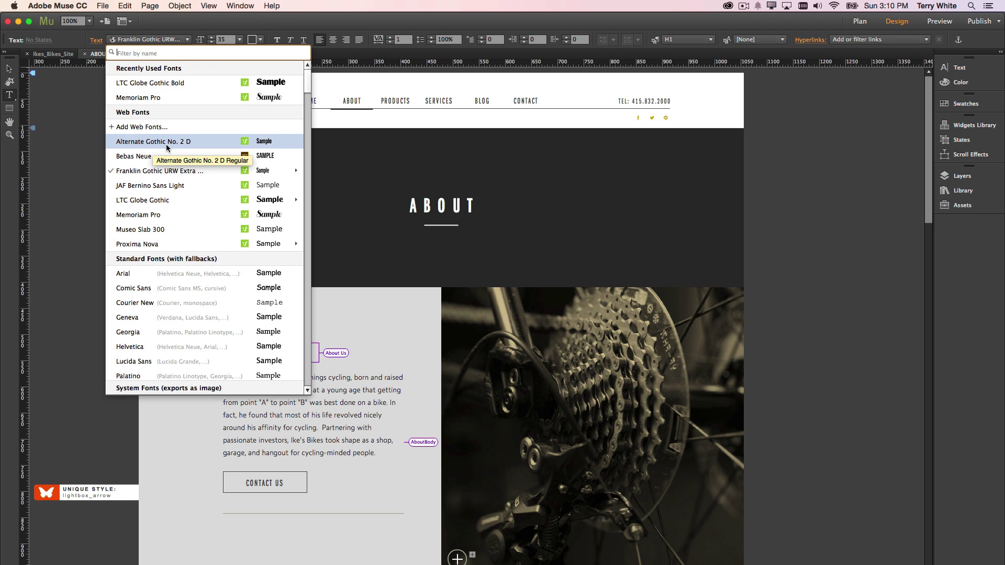
{"action": "left_click", "coordinate": [258, 142]}
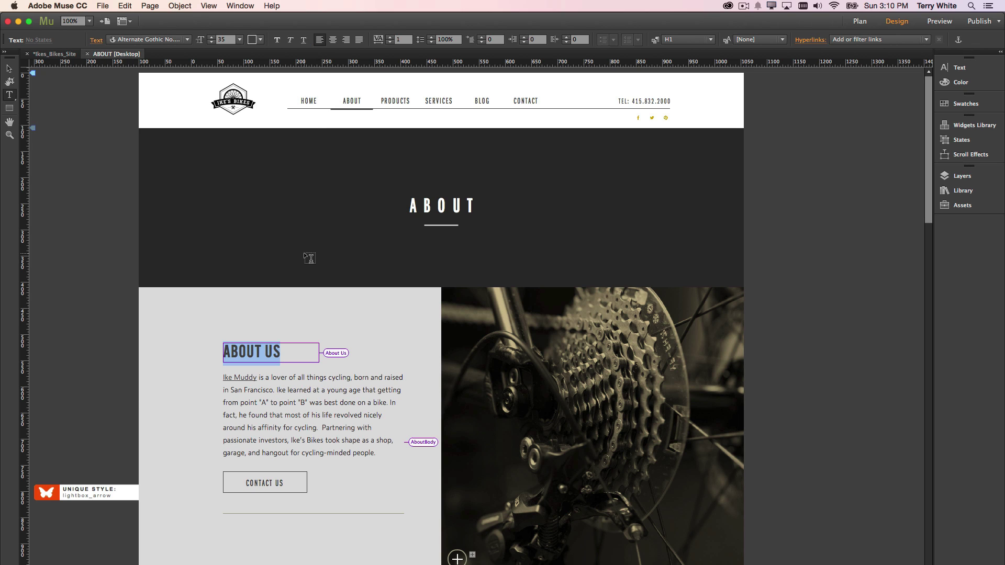